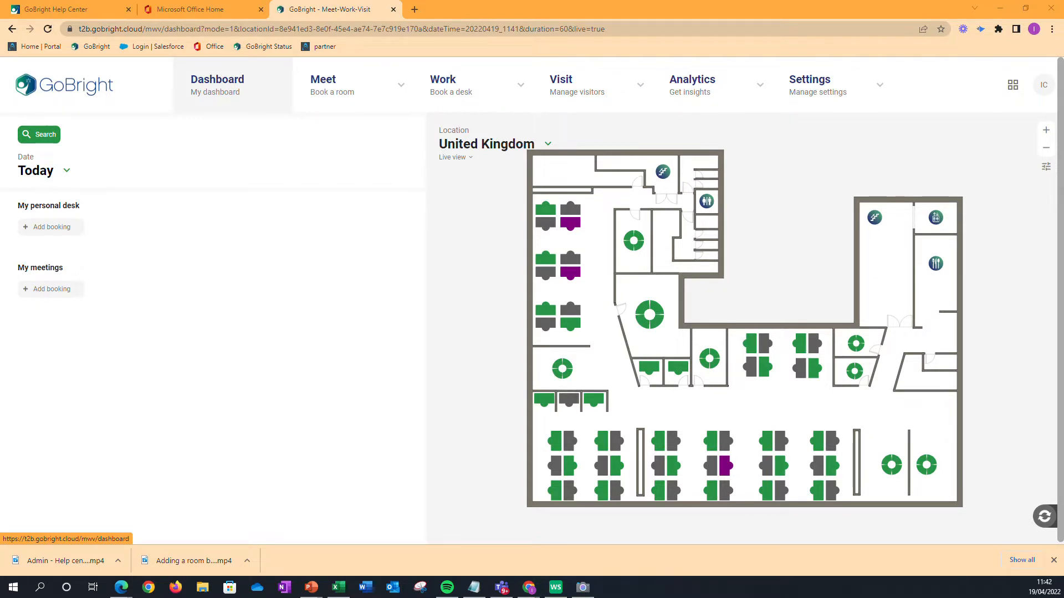
# Create a new room profile in the Meet settings and name it Video Profile.
pyautogui.click(858, 101)
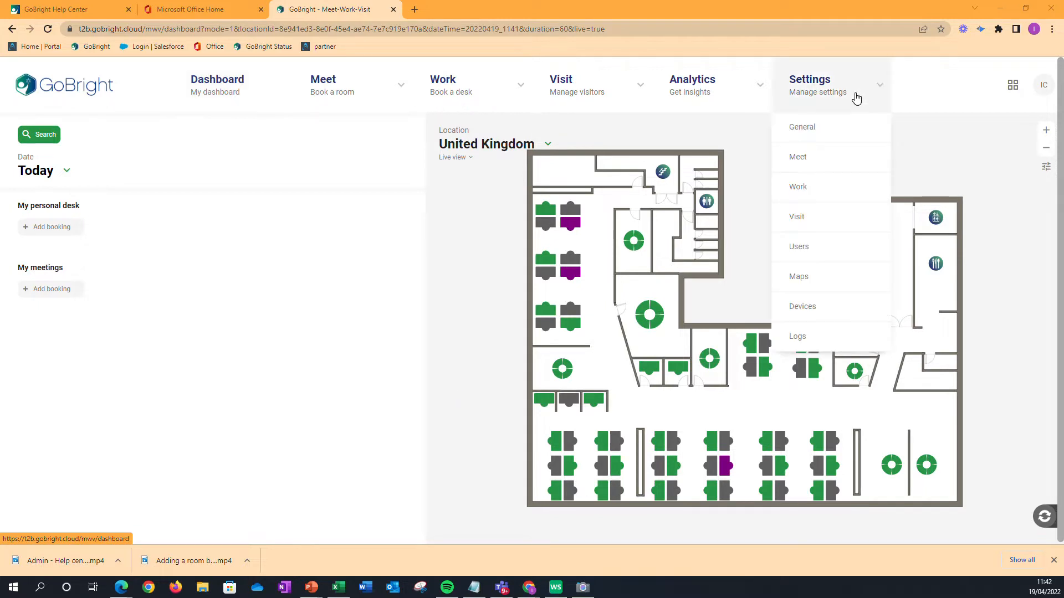
pyautogui.click(797, 157)
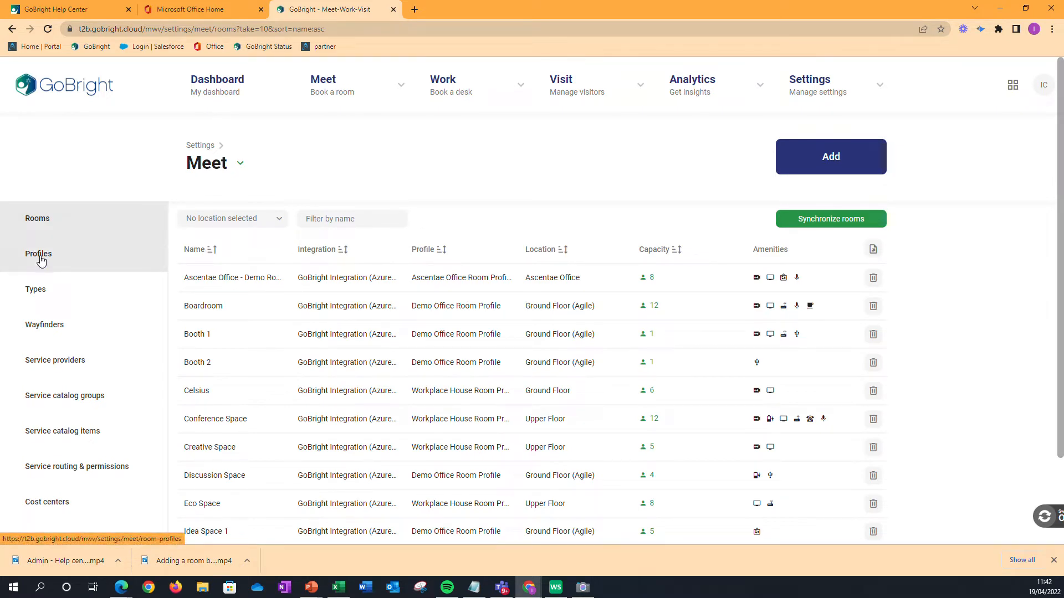
pyautogui.click(45, 296)
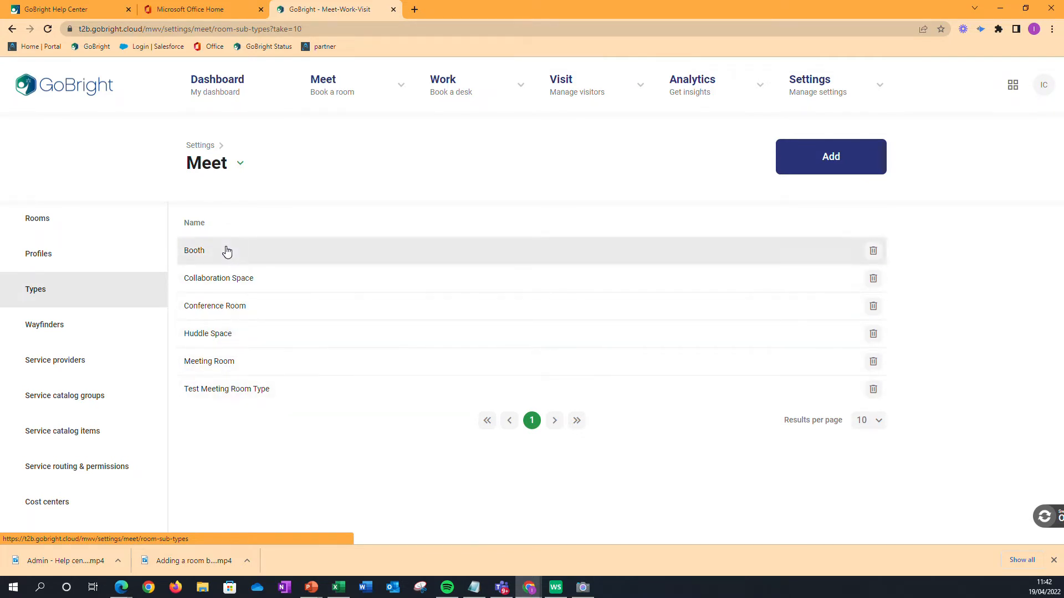
pyautogui.click(46, 255)
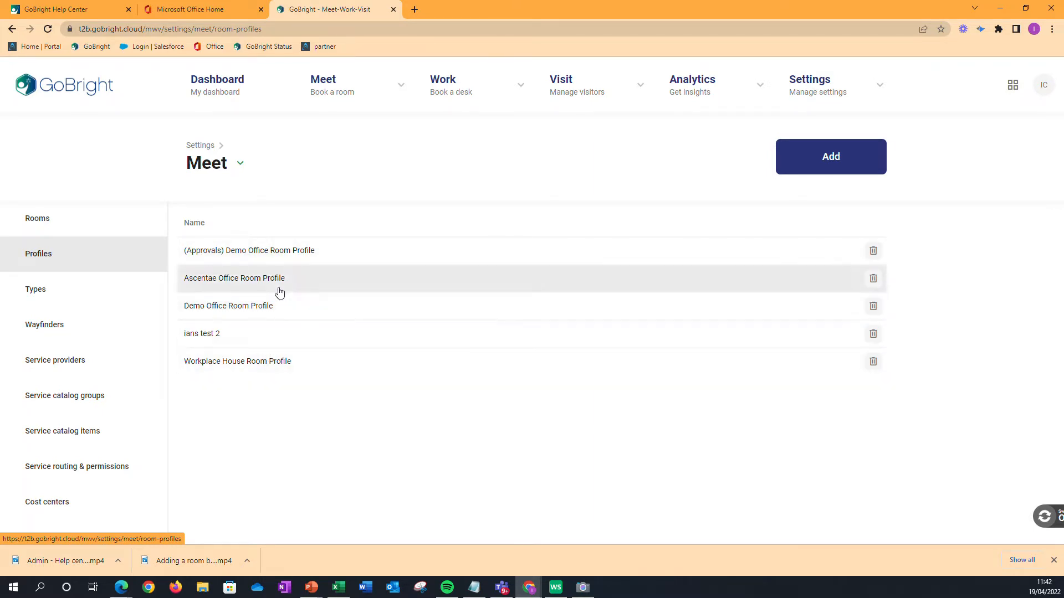
pyautogui.click(847, 164)
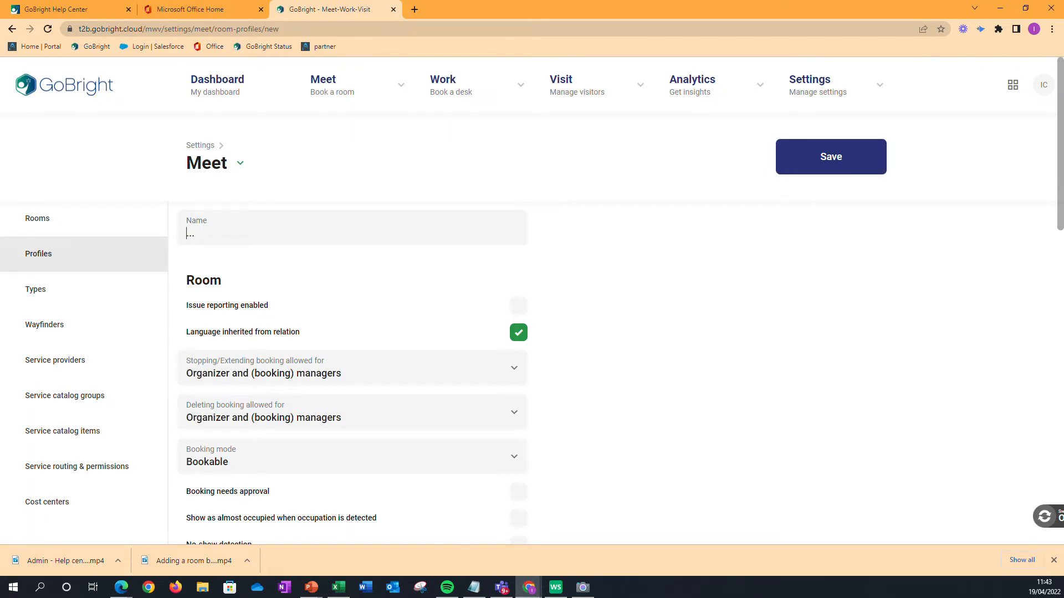
pyautogui.write('Video Profile')
# Enable issue reporting and set stopping/extending bookings to be allowed for Organizer, participants and (booking) managers.
pyautogui.scroll(-1, 361, 270)
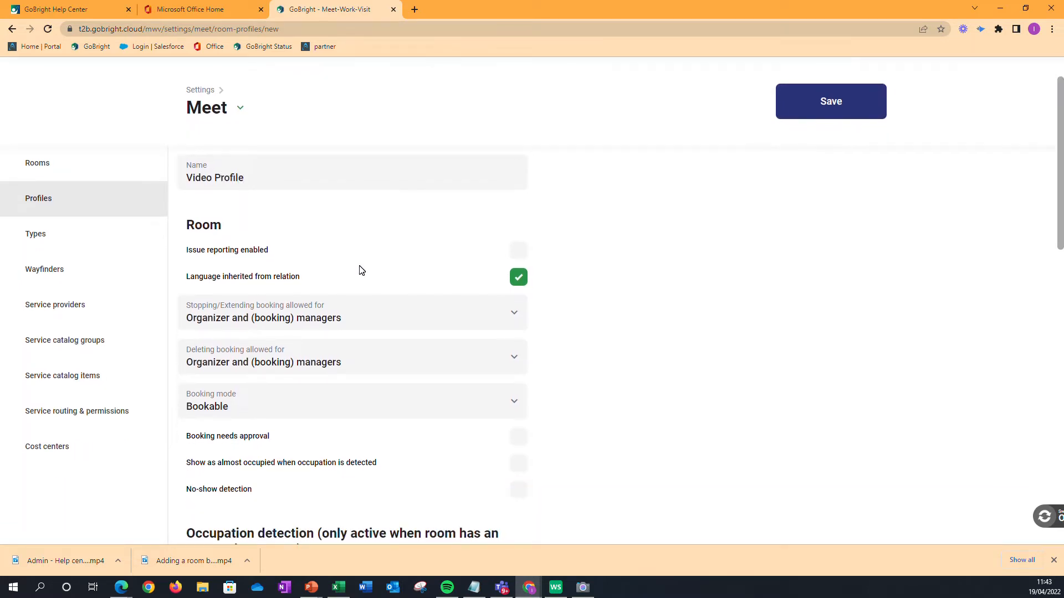
pyautogui.scroll(-1, 360, 270)
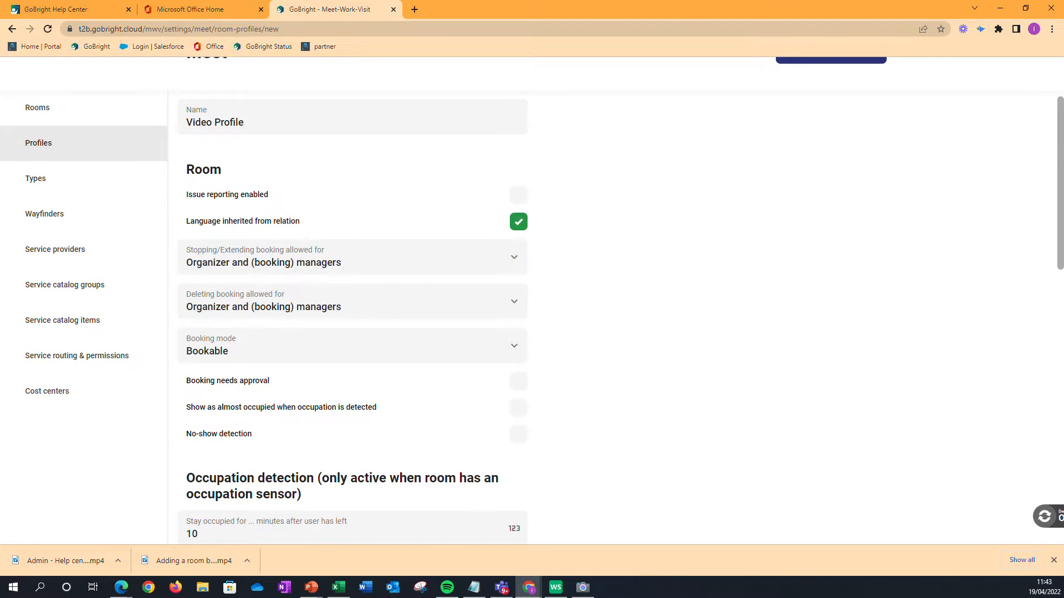
pyautogui.click(519, 198)
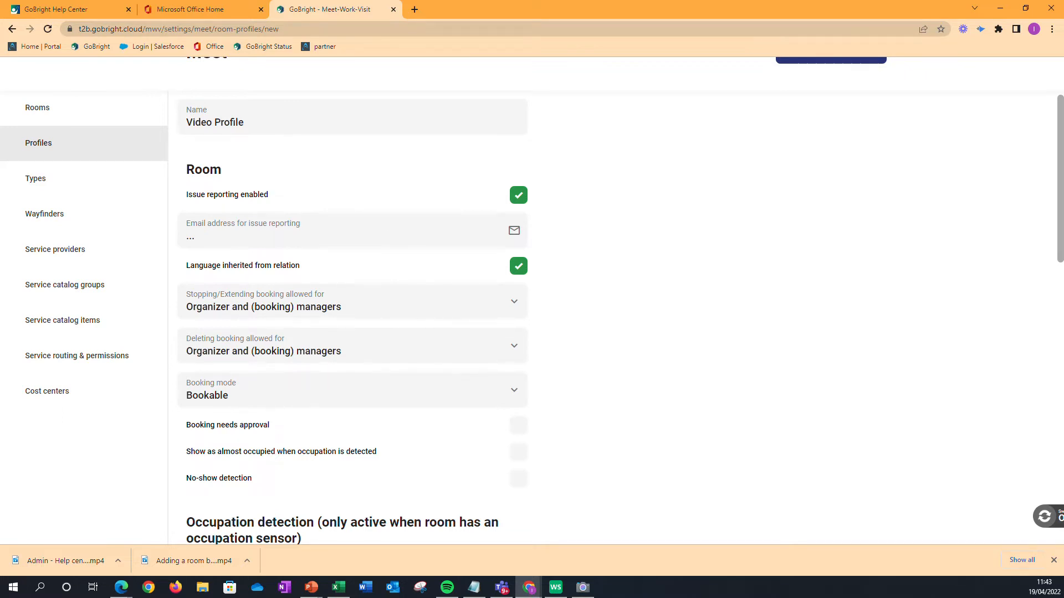
pyautogui.scroll(-3, 368, 239)
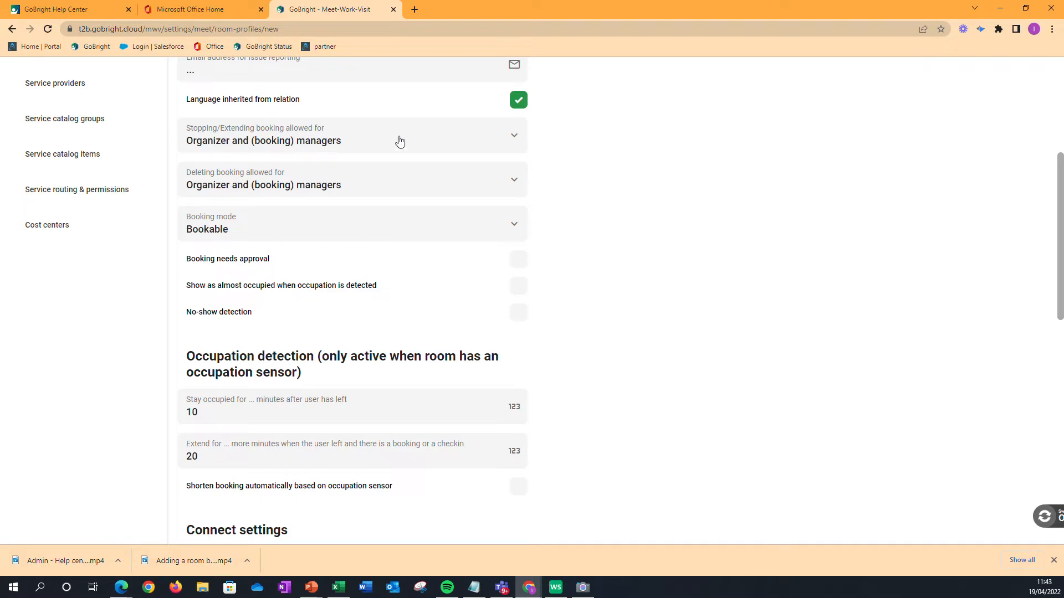
pyautogui.click(514, 140)
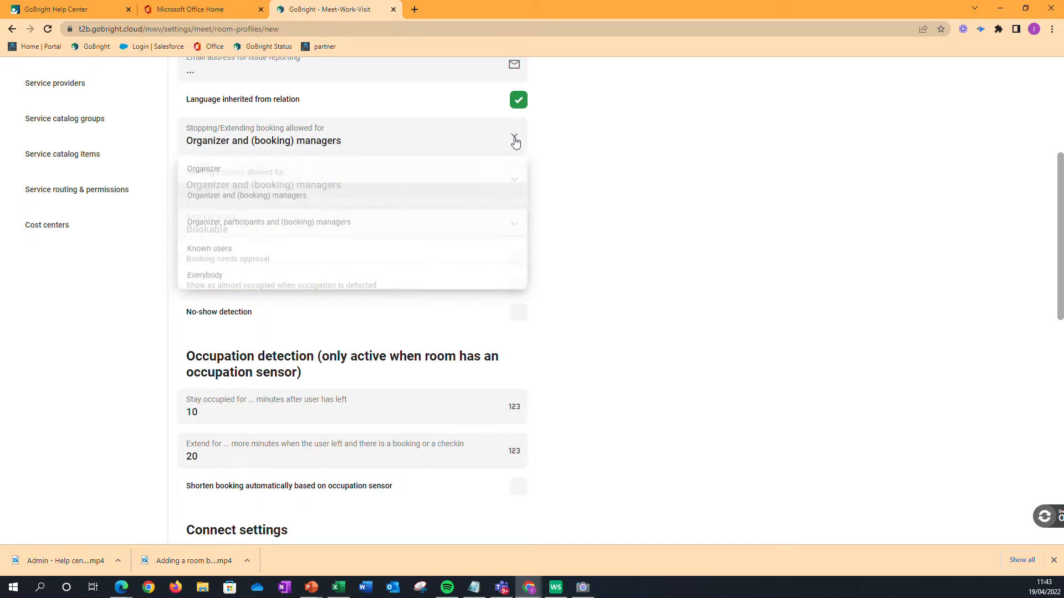
pyautogui.click(295, 221)
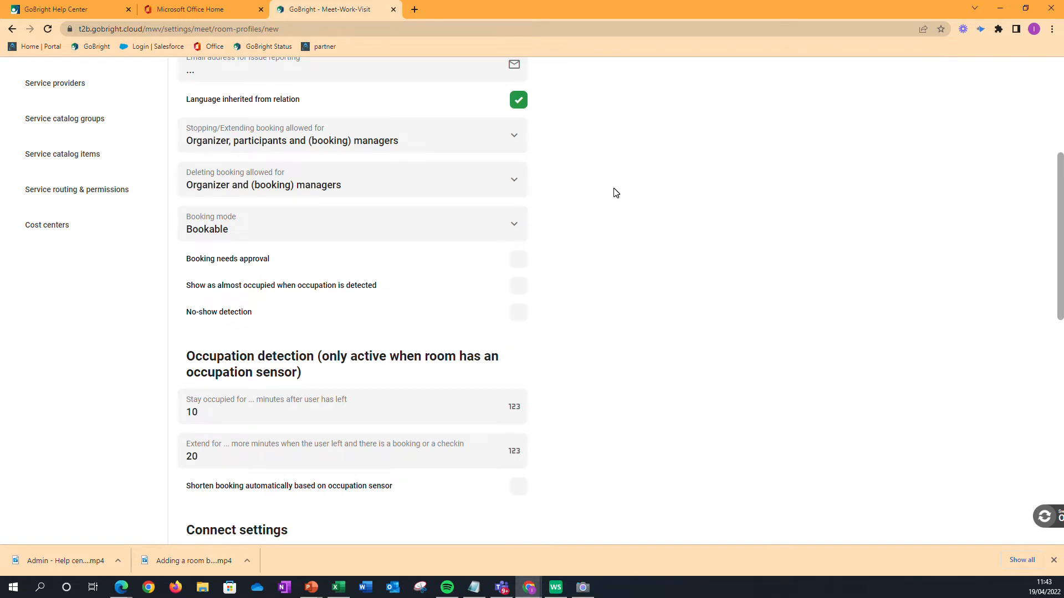
# Enable no-show detection with booking confirmation on Room Display / GoBright Connect and by sensor, leaving confirmation by portal or app off.
pyautogui.scroll(-2, 614, 193)
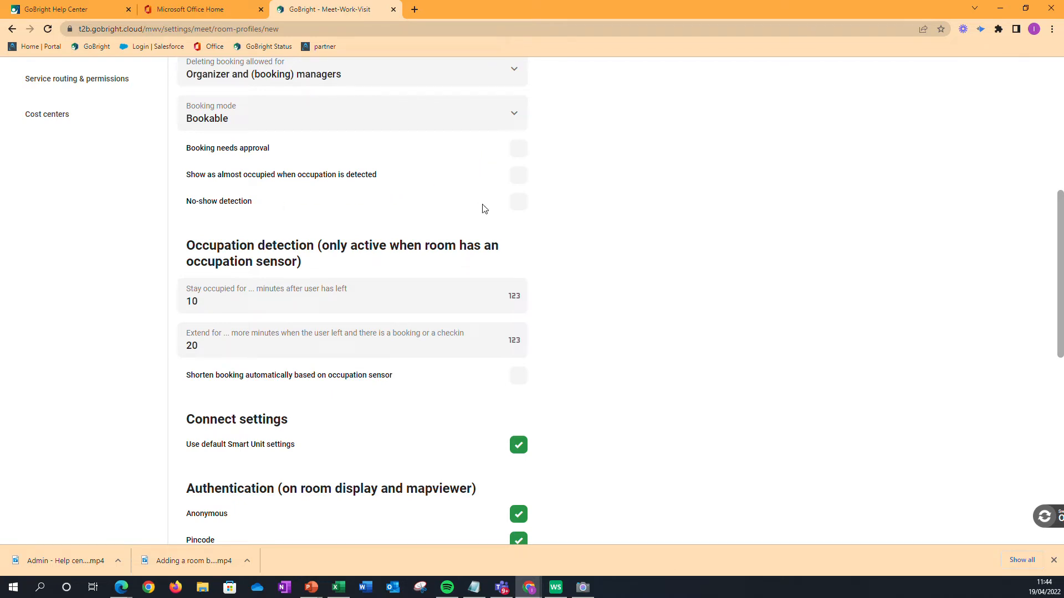
pyautogui.click(519, 203)
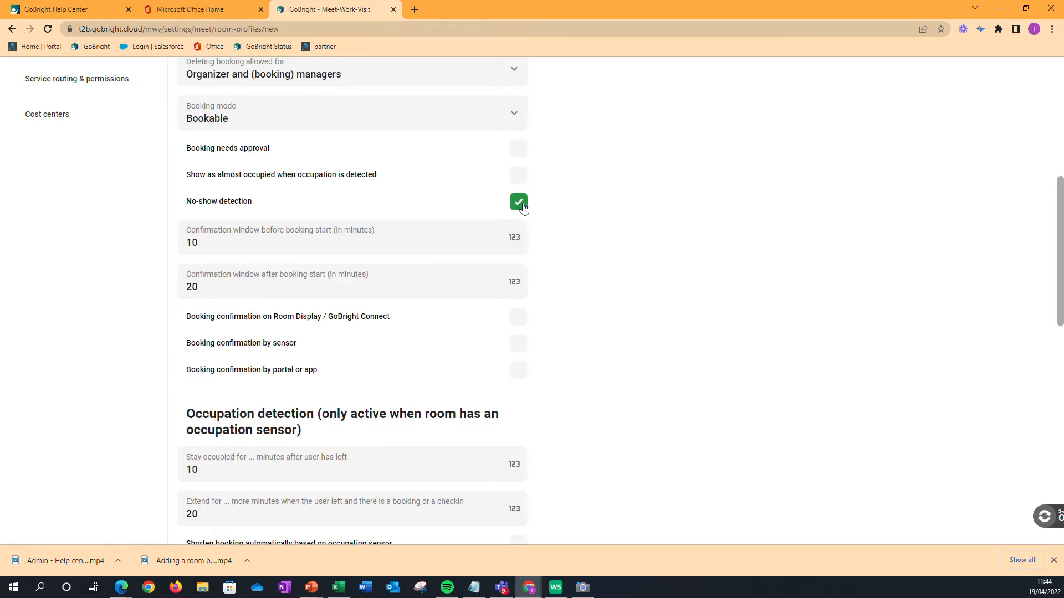
pyautogui.scroll(-2, 625, 237)
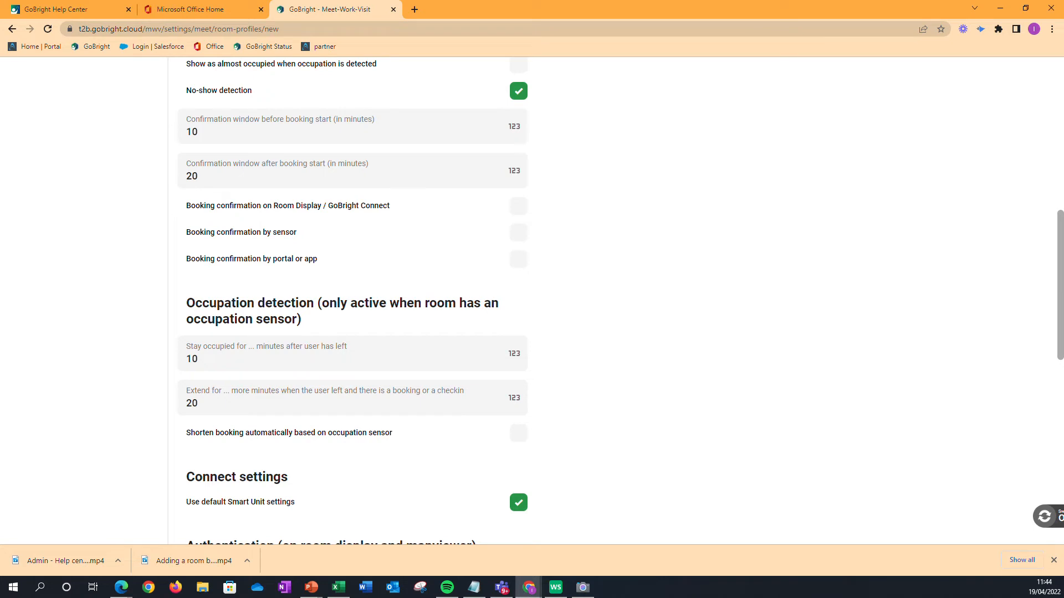
pyautogui.click(518, 212)
pyautogui.click(521, 234)
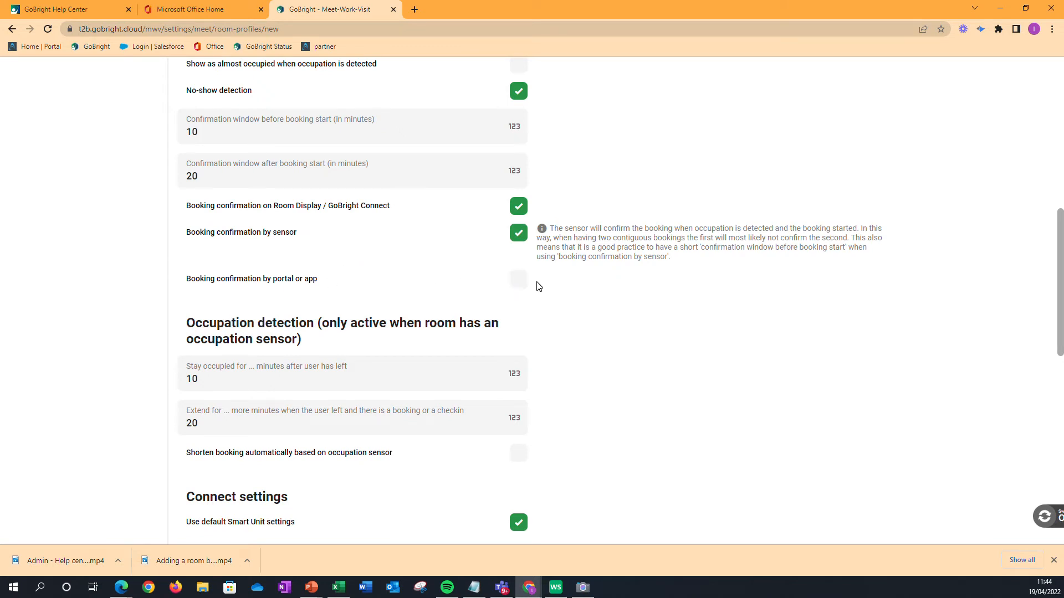
pyautogui.click(518, 282)
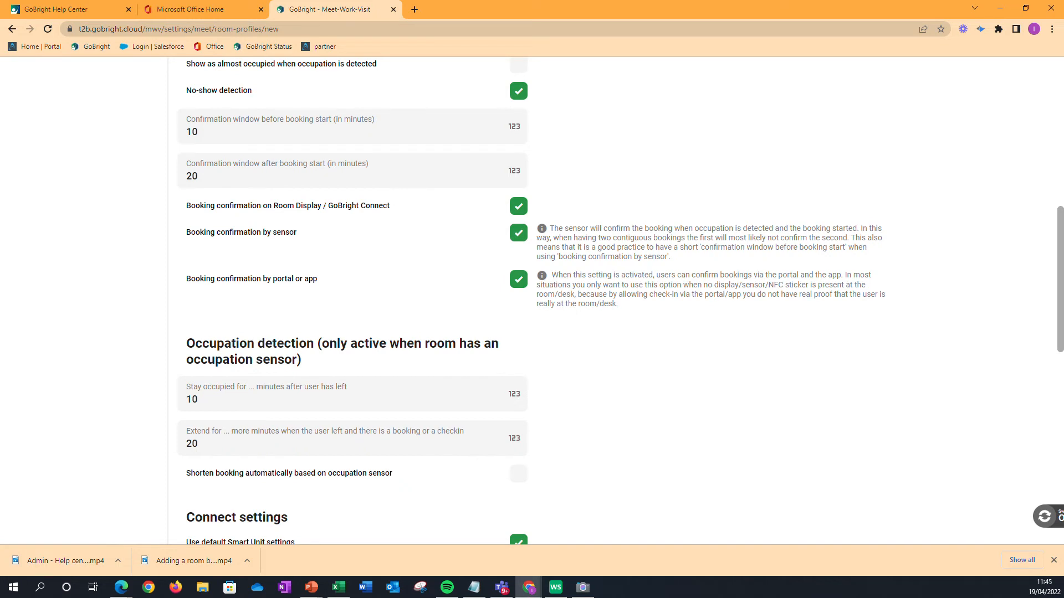
pyautogui.click(521, 285)
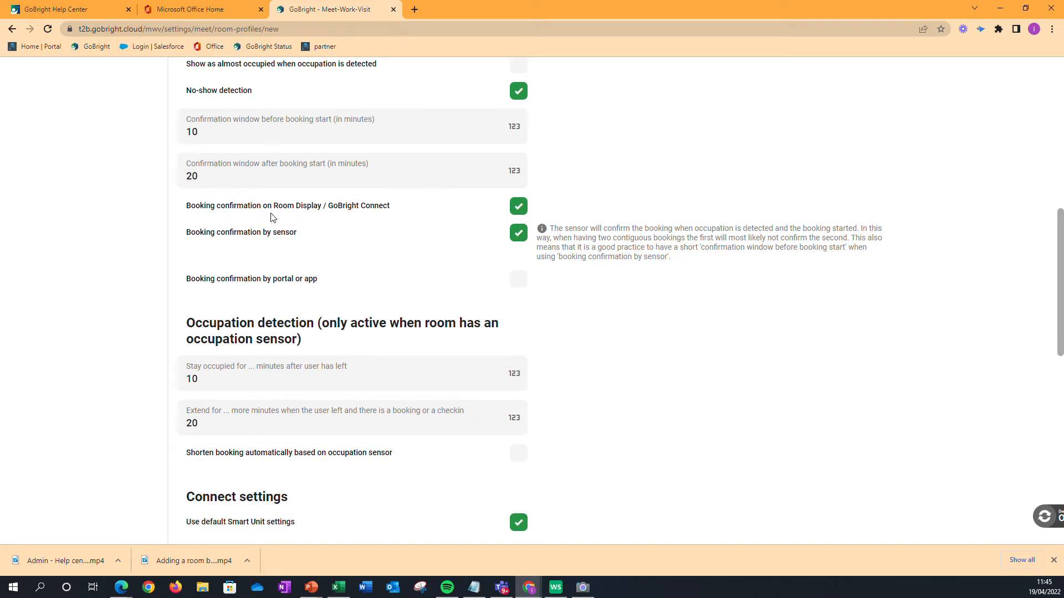
# Enable NFC authentication on the room display and mapviewer.
pyautogui.scroll(-4, 277, 216)
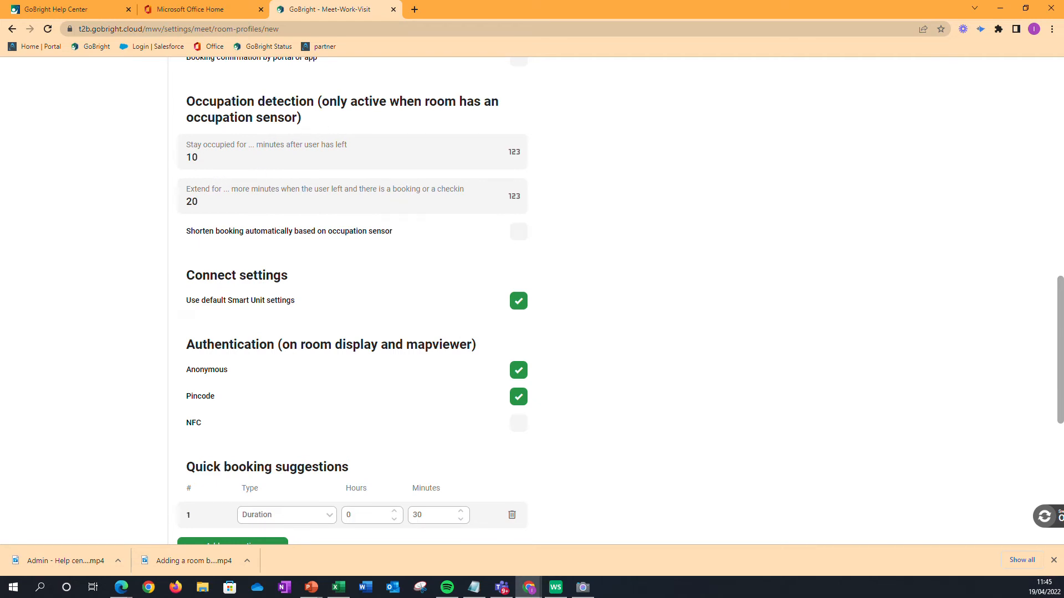
pyautogui.scroll(-4, 269, 243)
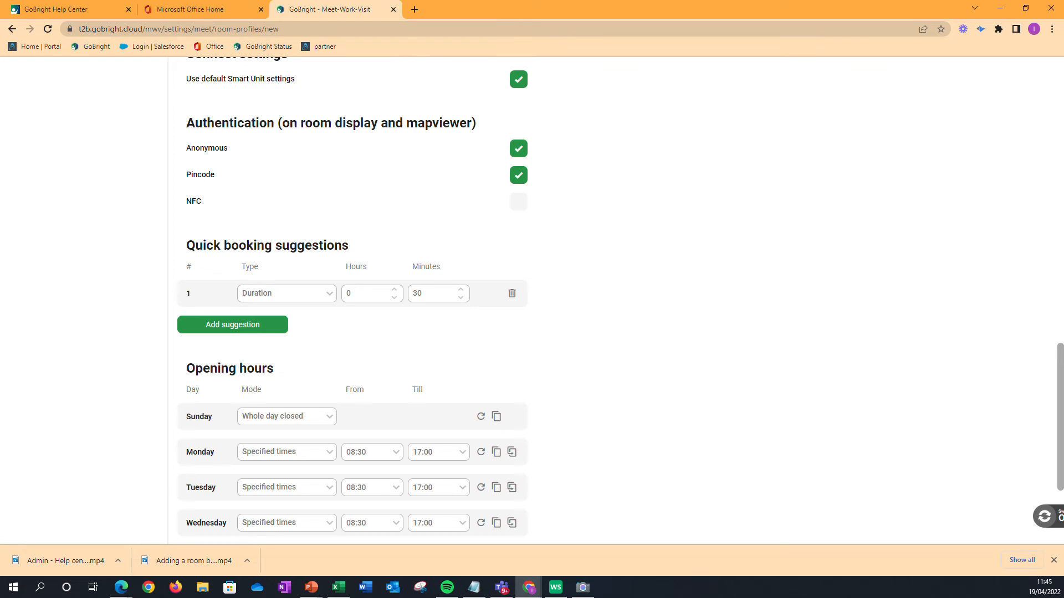
pyautogui.click(514, 204)
# Disable issue reporting for the profile and save the Video Profile.
pyautogui.scroll(-3, 349, 214)
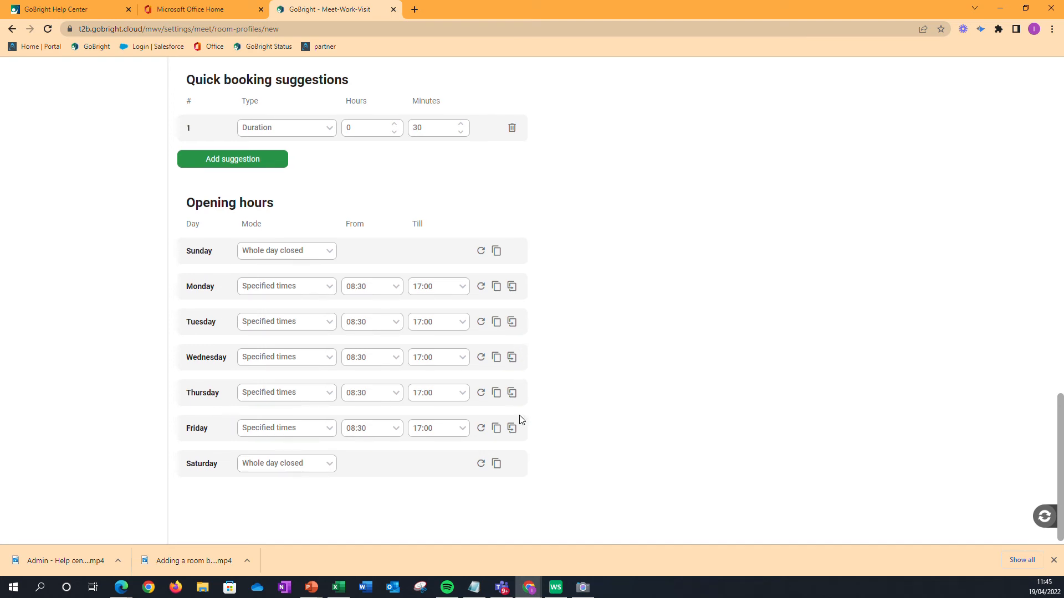
pyautogui.scroll(7, 520, 422)
pyautogui.scroll(13, 519, 421)
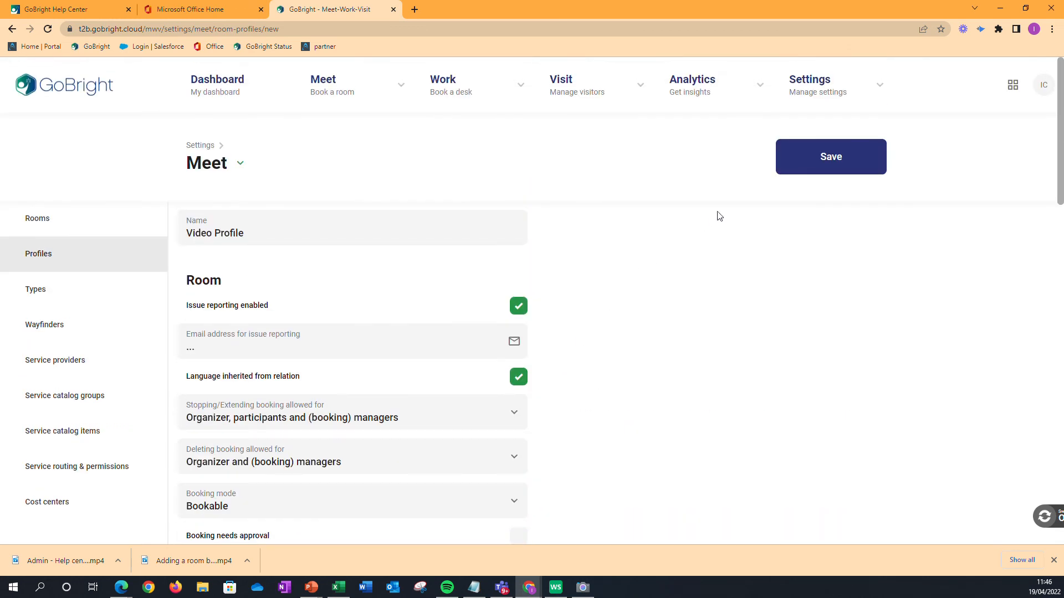
pyautogui.click(518, 307)
pyautogui.click(809, 175)
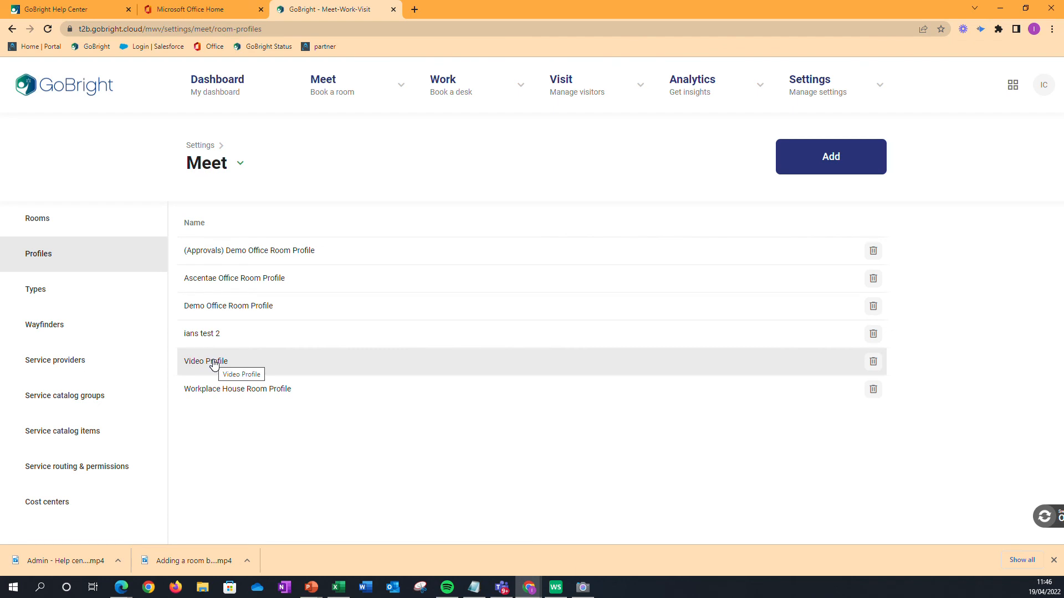
# Review the profiles assigned in the rooms list and the saved Video Profile's room settings, and return to the dashboard.
pyautogui.click(65, 223)
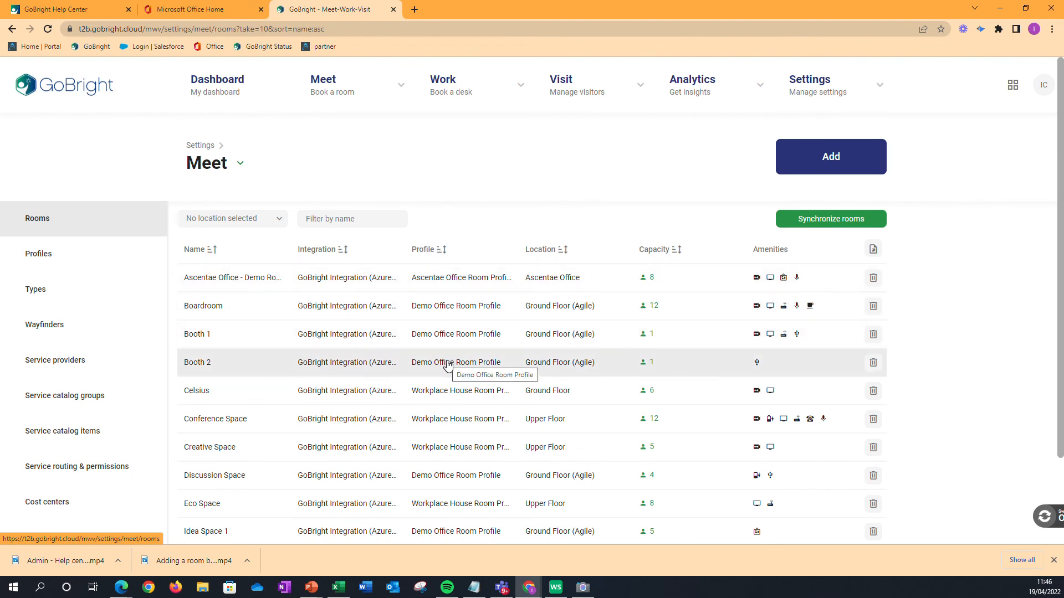
pyautogui.click(48, 255)
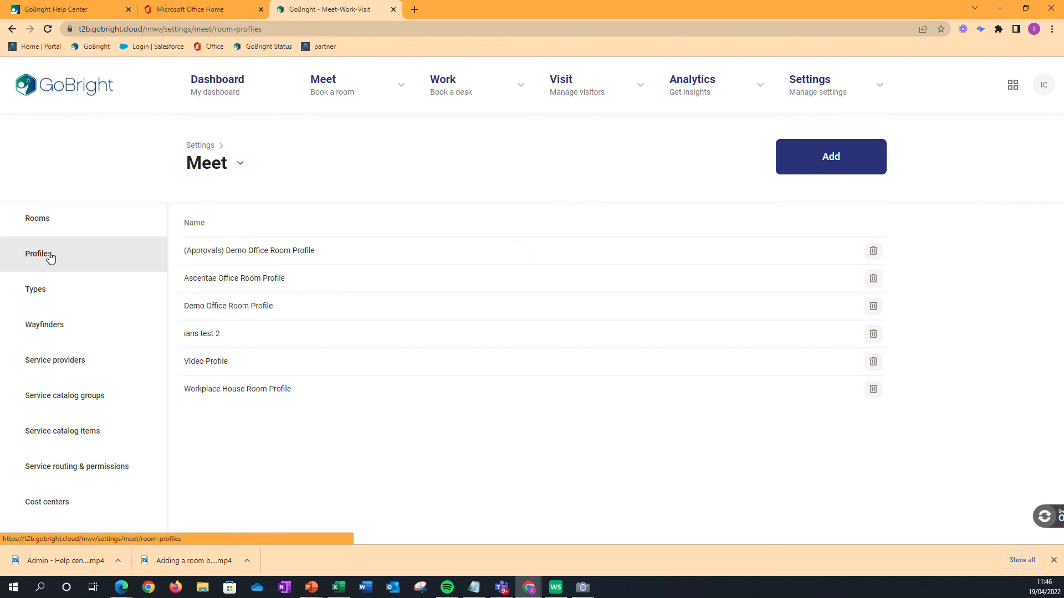
pyautogui.click(212, 365)
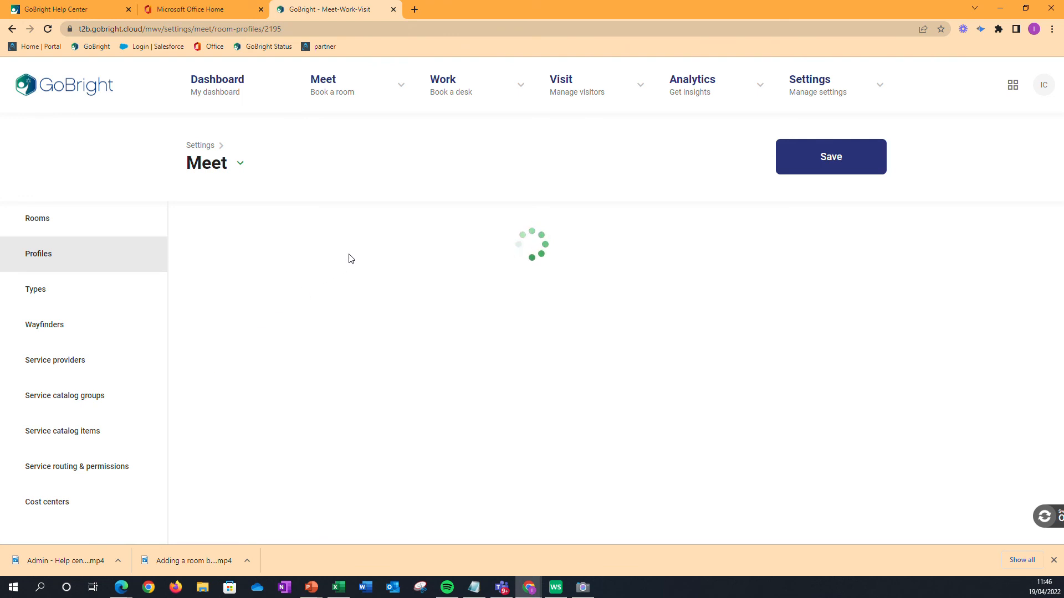
pyautogui.scroll(-3, 359, 250)
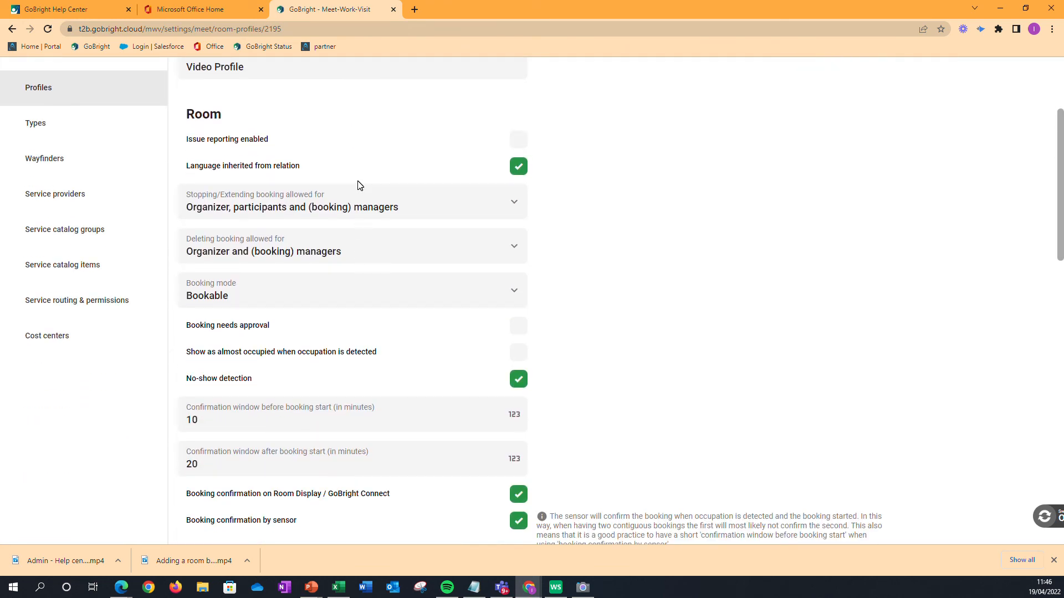
pyautogui.scroll(-2, 421, 435)
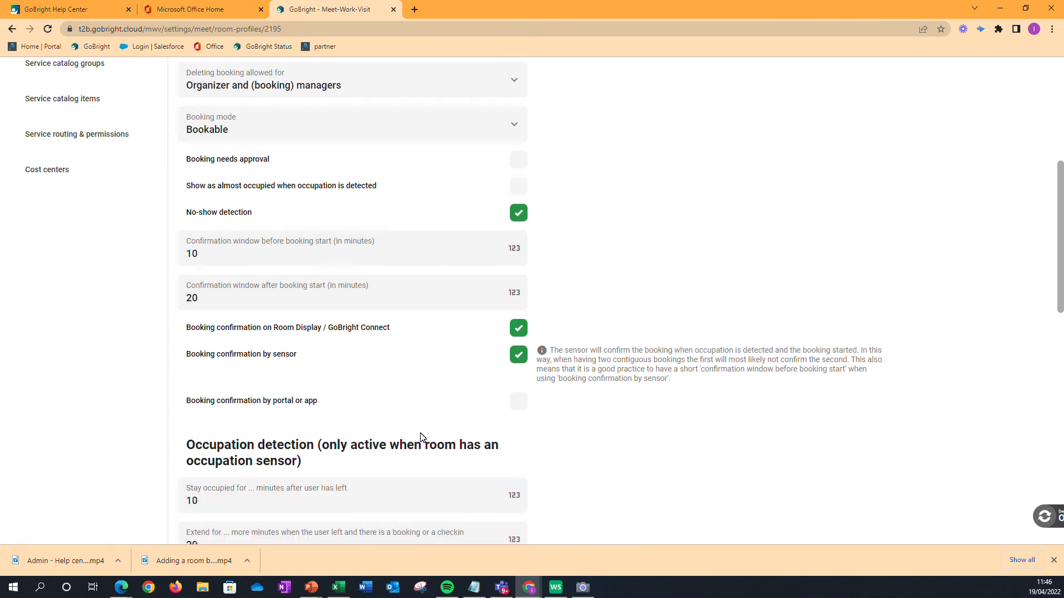
pyautogui.scroll(3, 421, 435)
pyautogui.scroll(2, 421, 438)
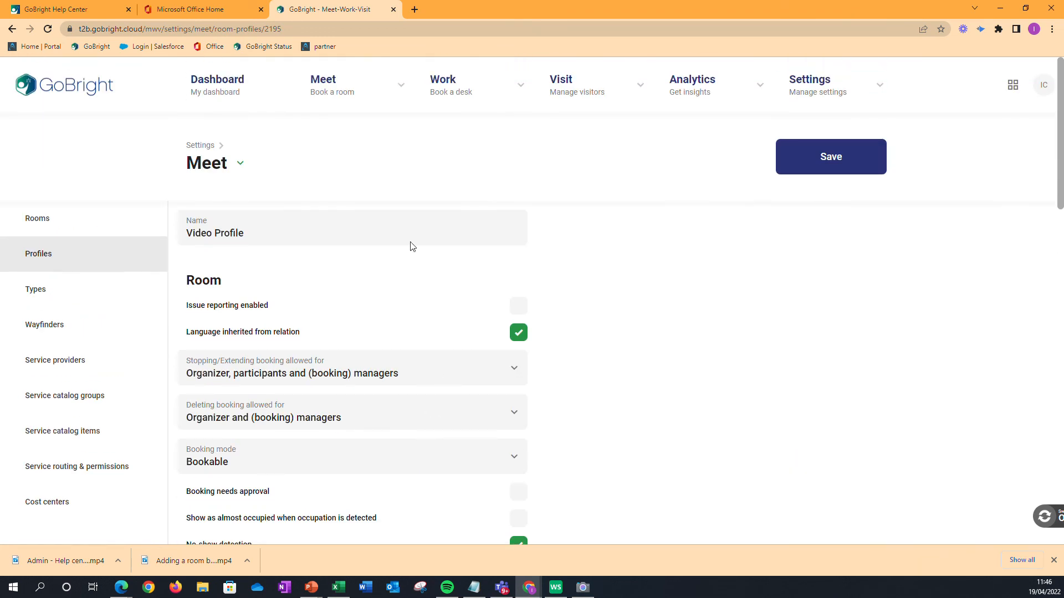
pyautogui.click(208, 93)
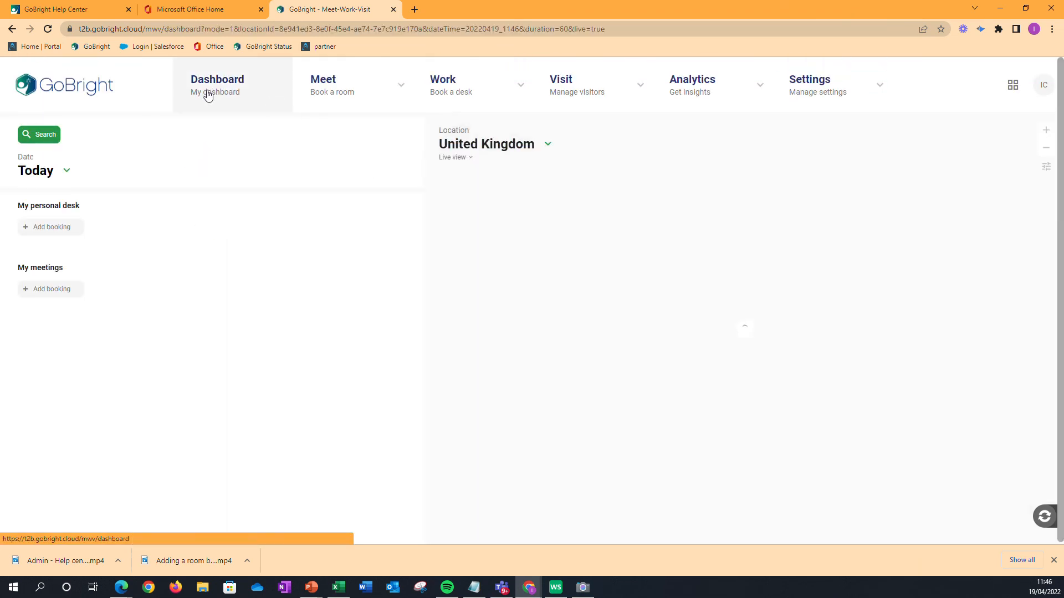